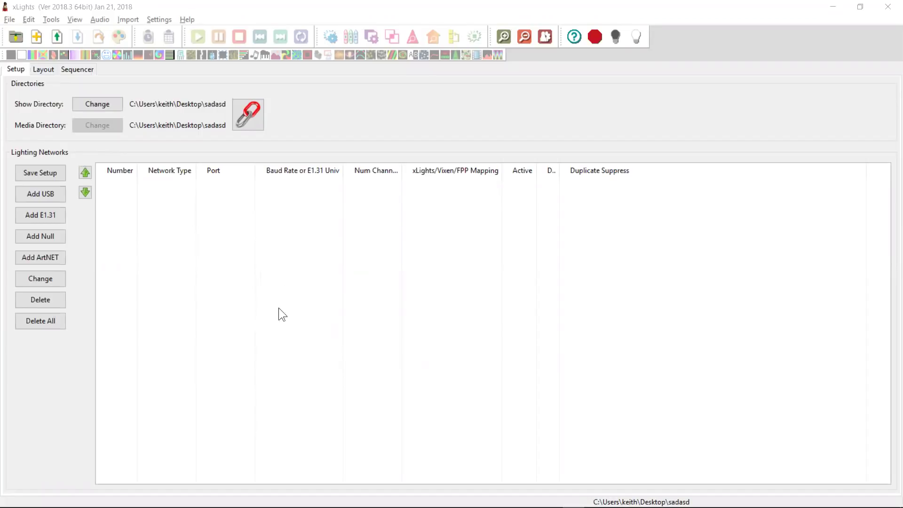
Switch to the Layout tab to show the empty model list and blank preview
left_click(42, 70)
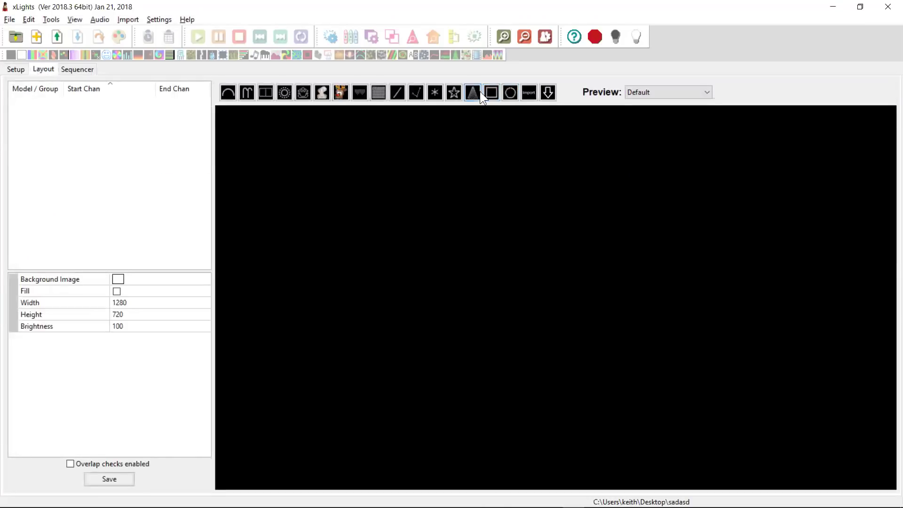
Place a Star model on the canvas and draw Candy Canes to its right
left_click(455, 92)
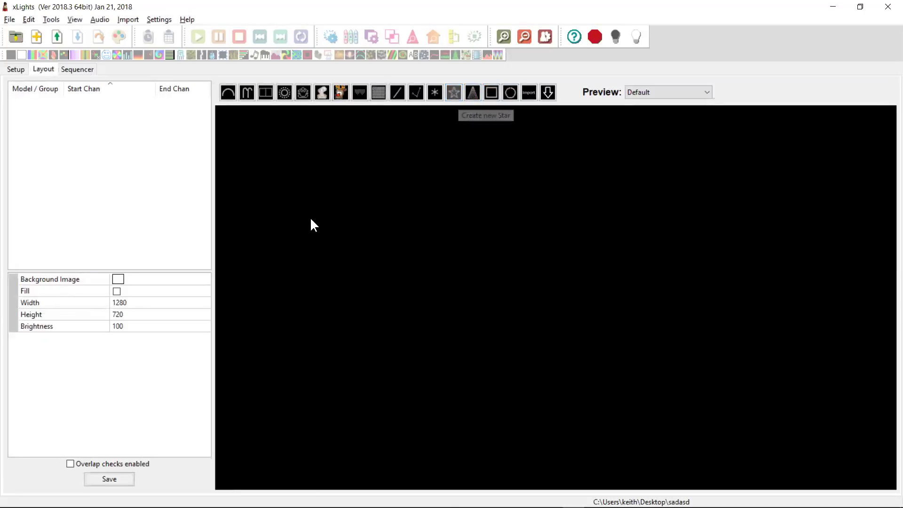
left_click(311, 220)
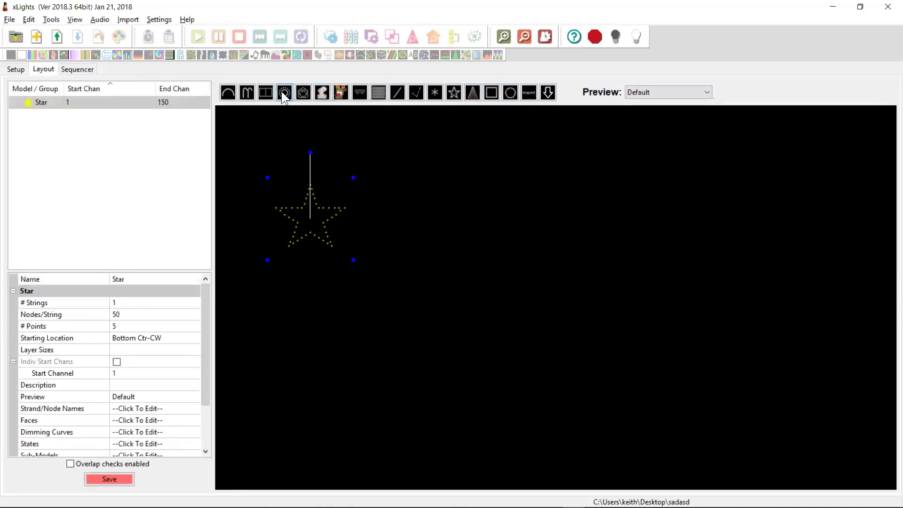
left_click(249, 92)
left_click_drag(417, 202, 513, 200)
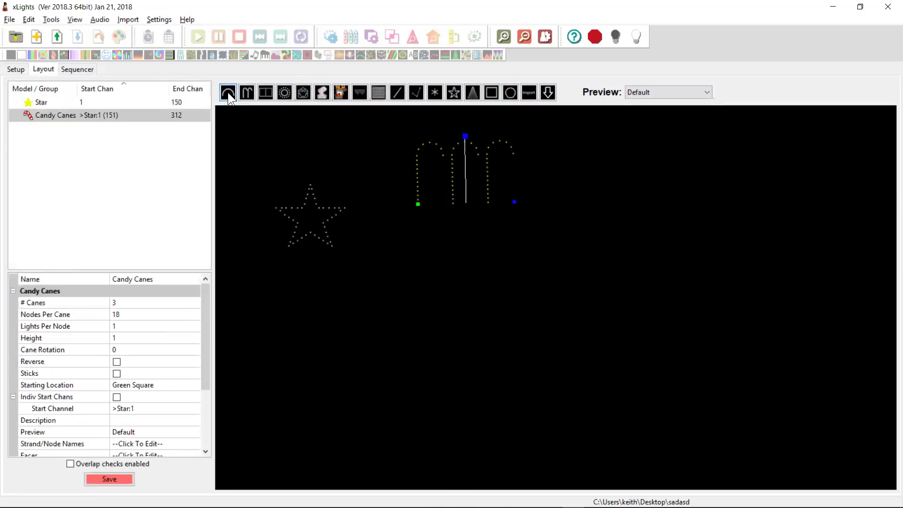
Draw an Arch at the upper right and a Tree below, then select the Candy Canes
left_click(228, 94)
left_click_drag(580, 198, 696, 194)
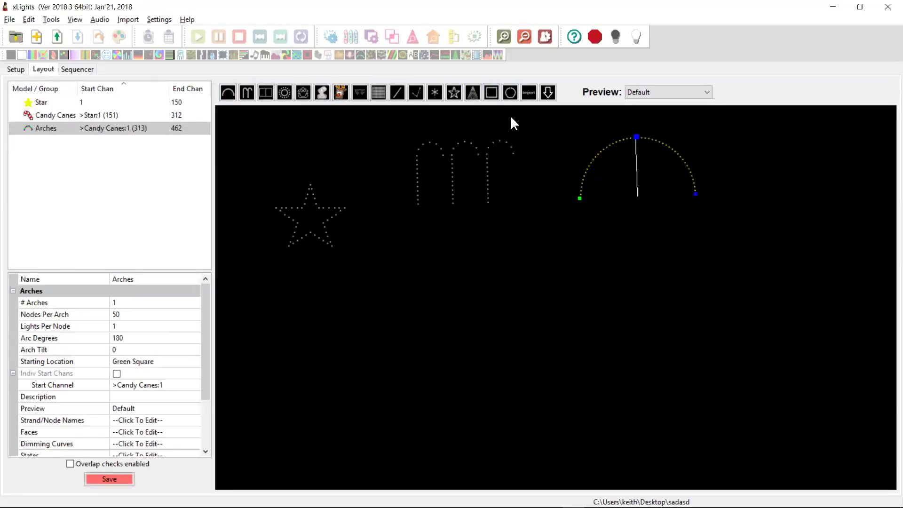
left_click(472, 93)
left_click_drag(425, 395, 548, 296)
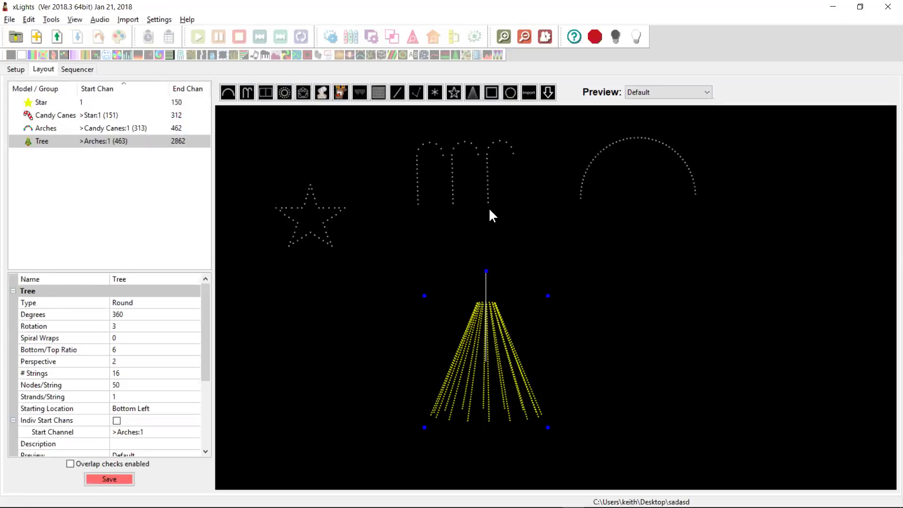
left_click(464, 184)
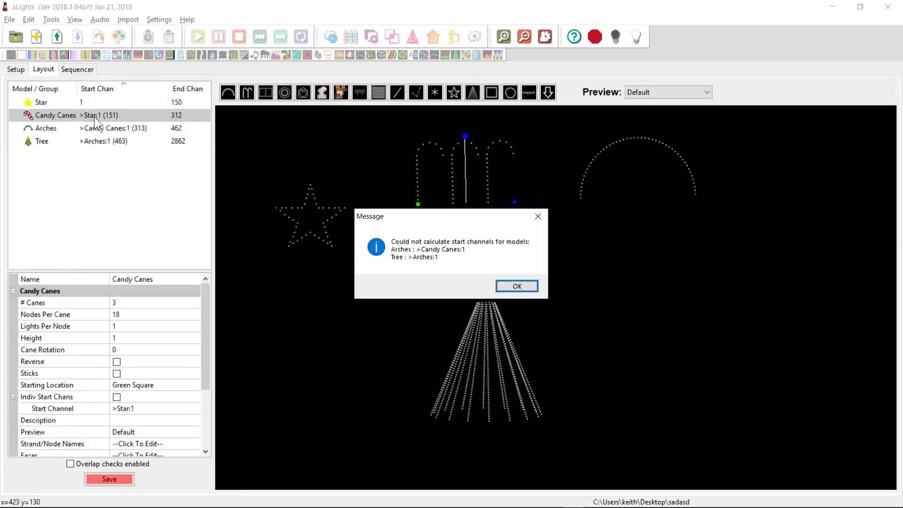
Acknowledge the start-channel warning after deleting the Candy Canes model
left_click(508, 285)
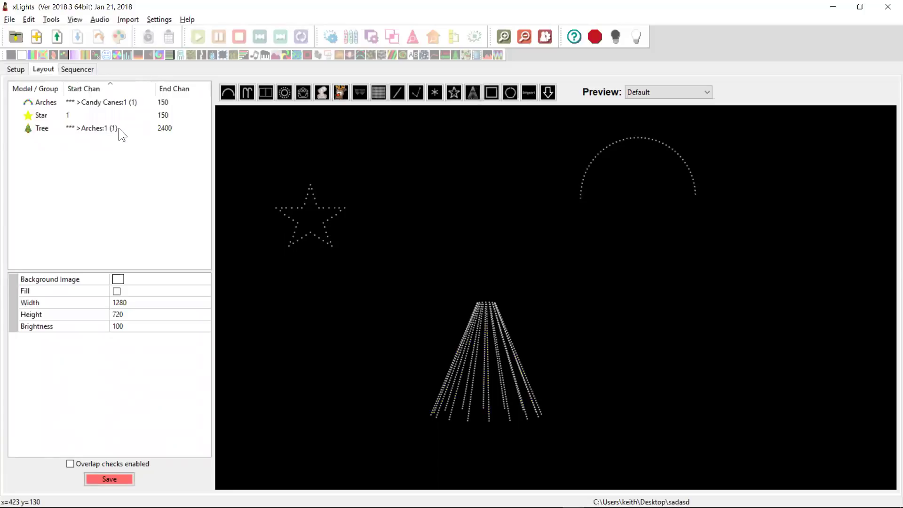
Bring up the context menu on the Star row in the model list
right_click(96, 115)
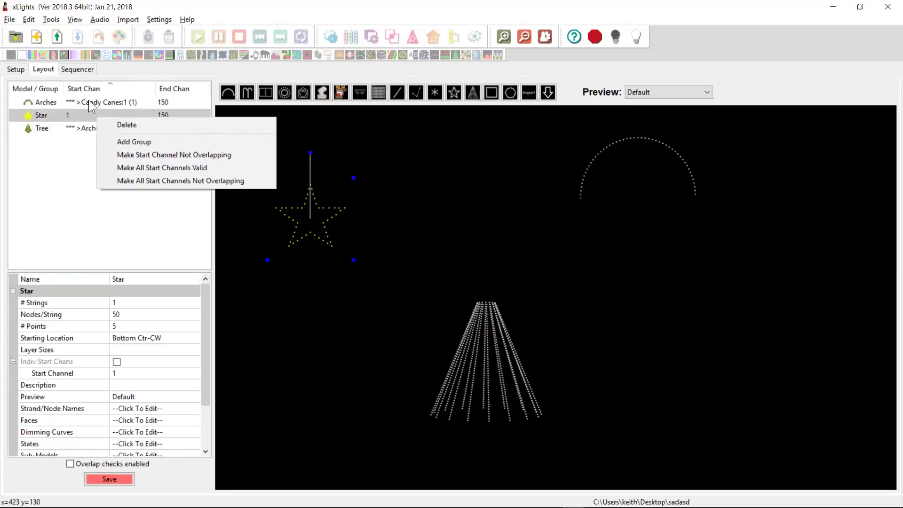
Apply Make All Start Channels Valid and confirm, so Arches starts at 151 and Tree at 301
left_click(185, 168)
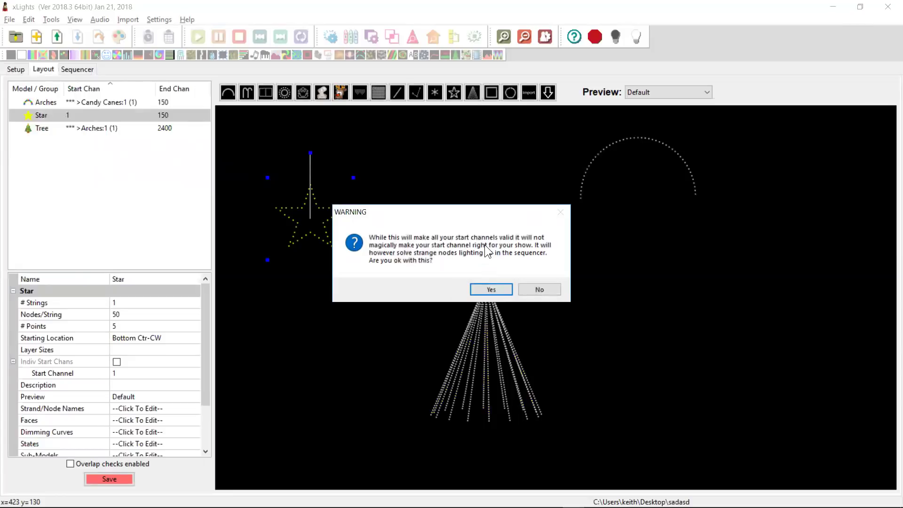
left_click(481, 290)
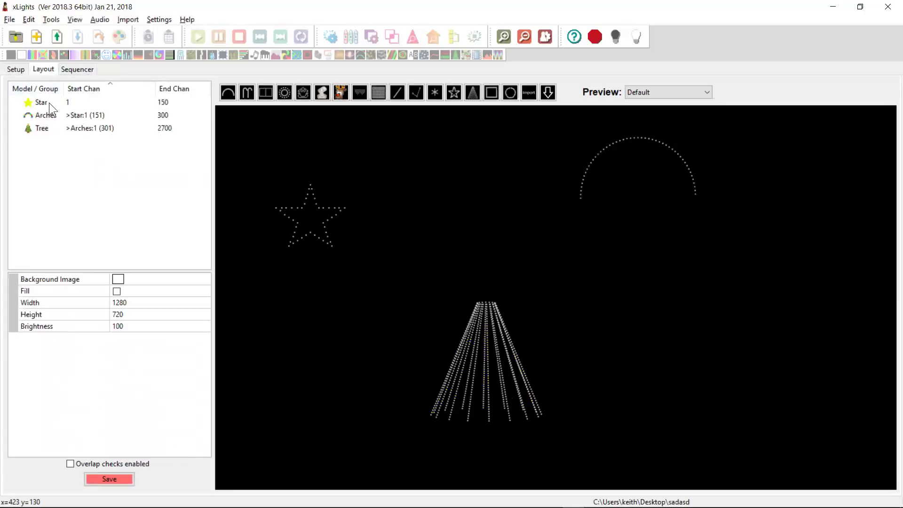
Delete the Star and revalidate start channels: Arches 1–150, Tree 151–2550
left_click(307, 223)
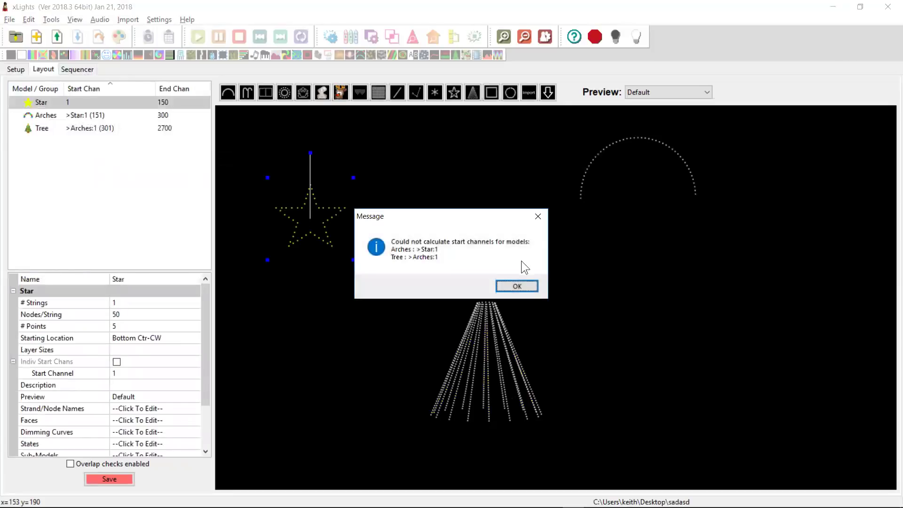
left_click(515, 286)
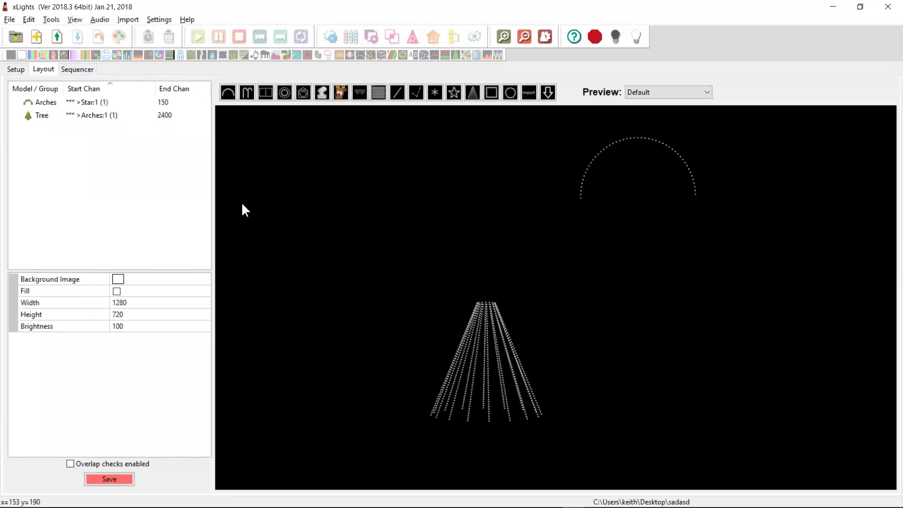
right_click(82, 111)
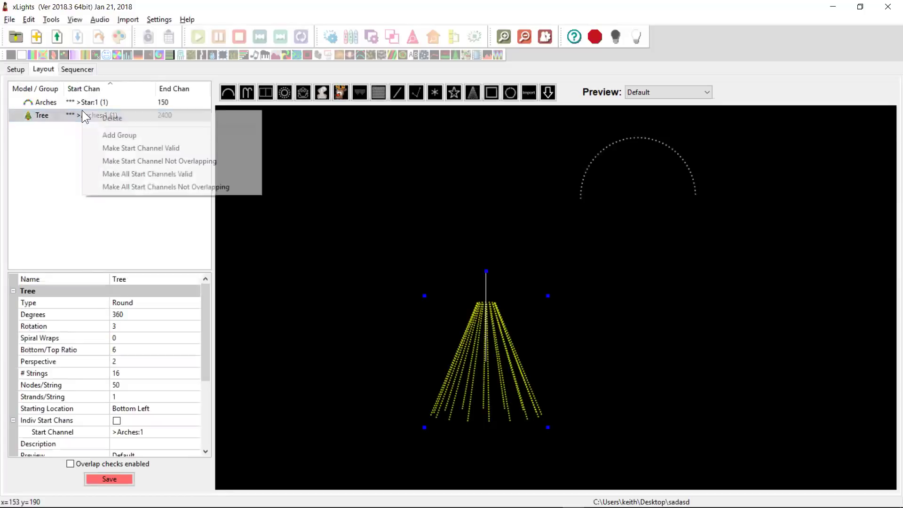
left_click(145, 173)
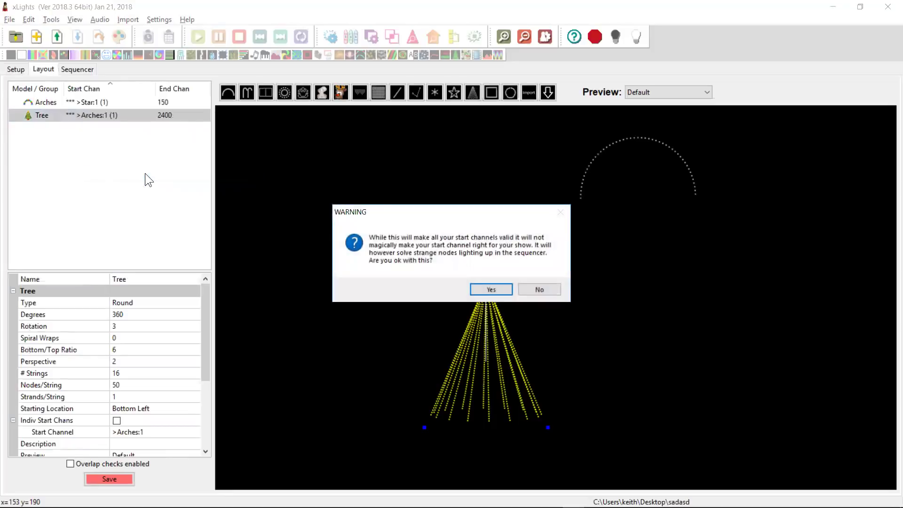
left_click(478, 291)
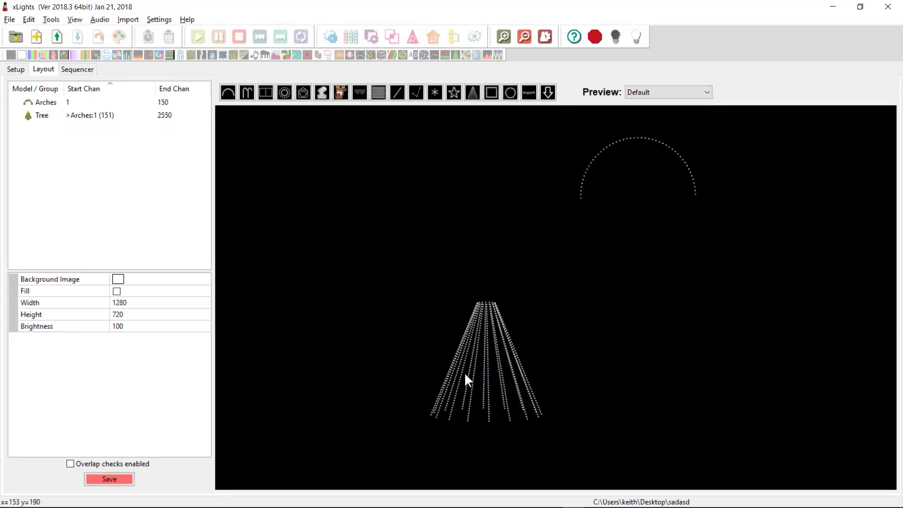
Draw a new Star model above the Tree
right_click(90, 116)
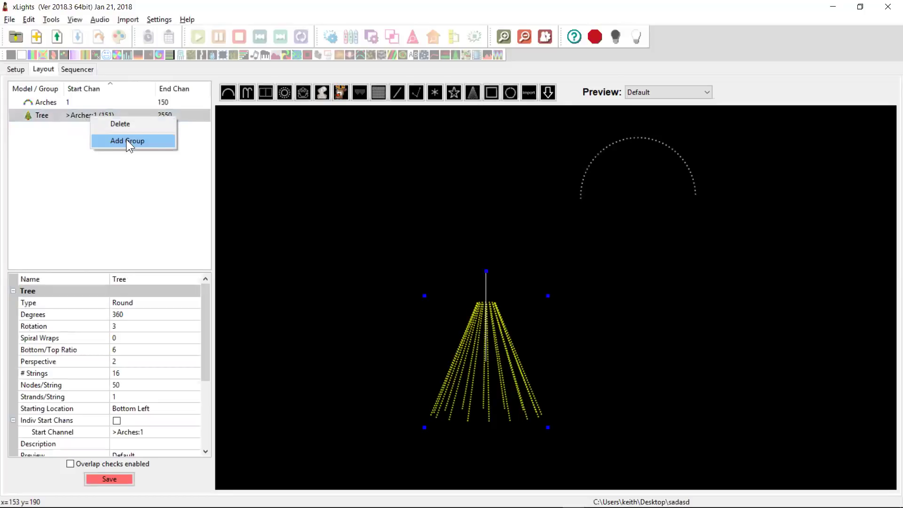
left_click(454, 93)
left_click_drag(377, 228, 439, 185)
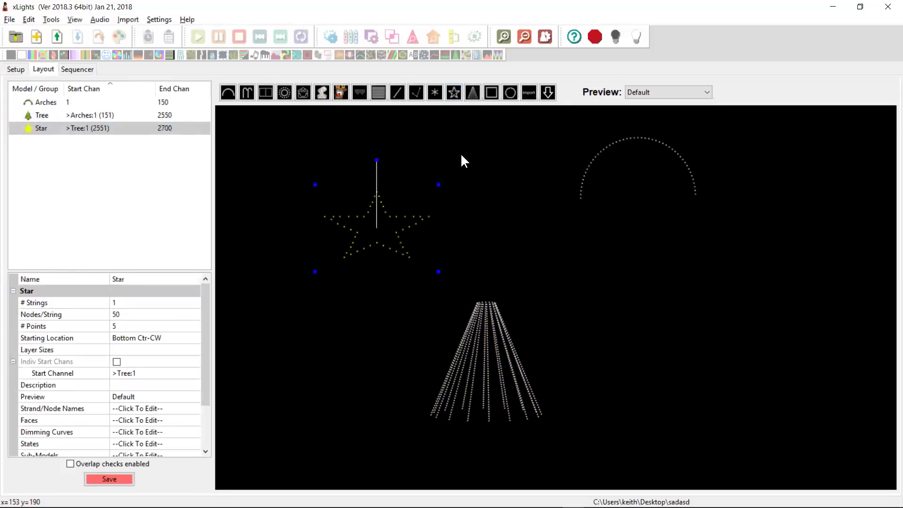
Delete the Tree model and bring up the Star row's context menu
left_click(74, 114)
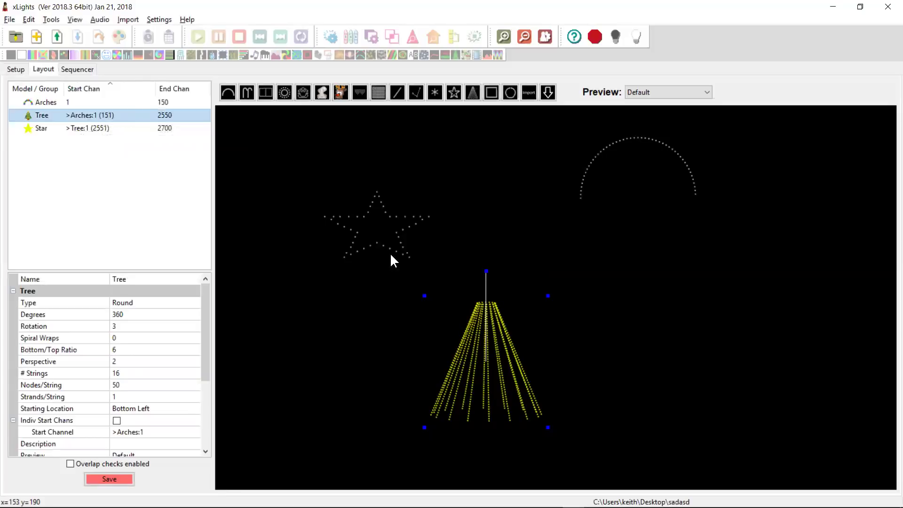
left_click(482, 346)
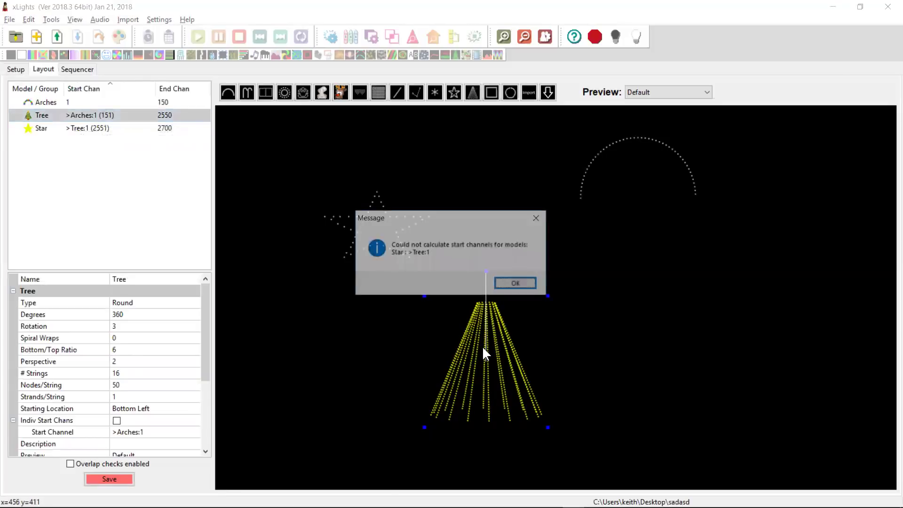
left_click(516, 285)
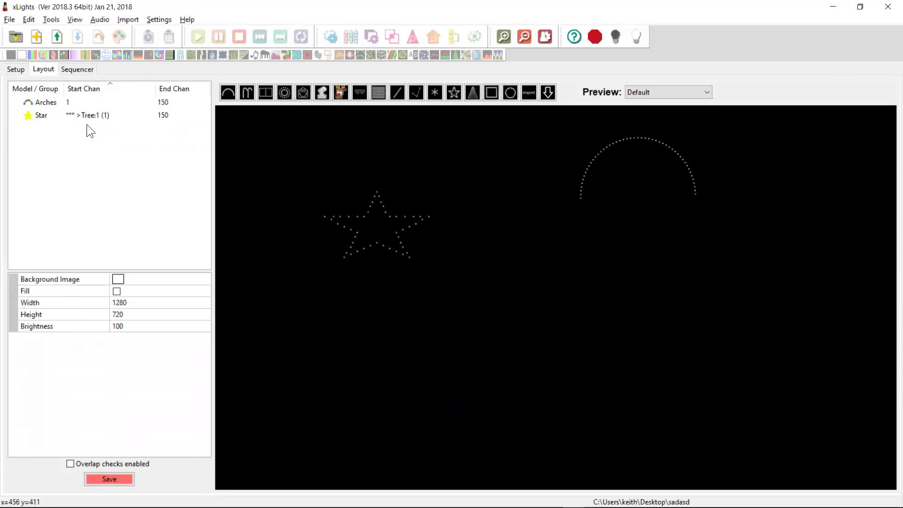
left_click(73, 113)
right_click(72, 113)
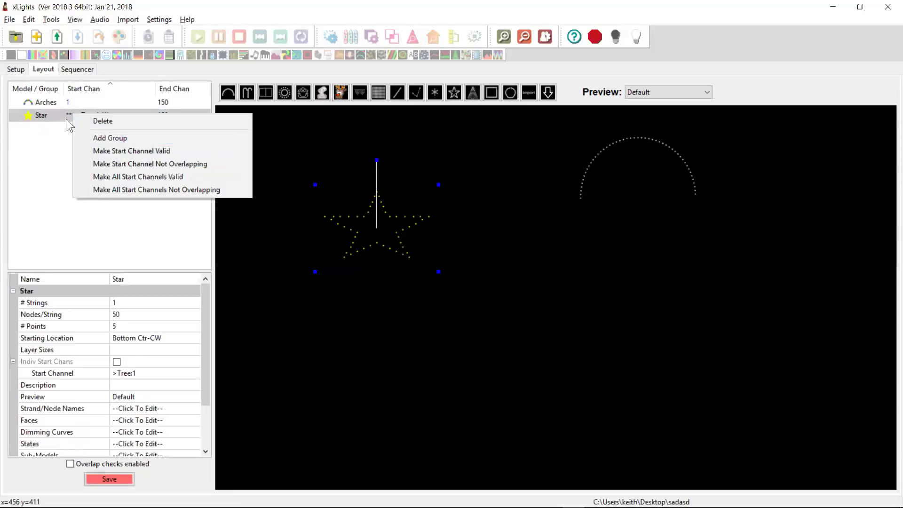
Close the Star's context menu without applying any fix, keeping its >Tree:1 start channel
left_click(244, 192)
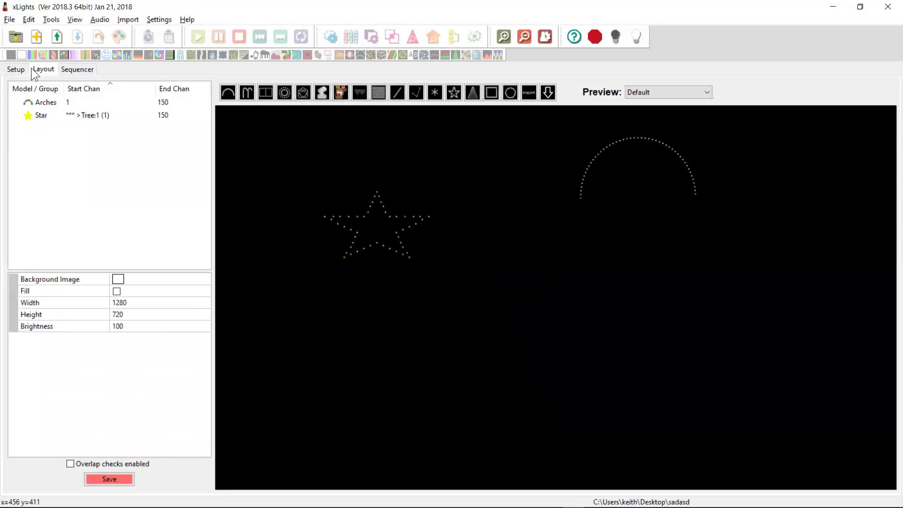
Open the recent mylights Home show folder, saving the test layout, and view its house layout
left_click(10, 20)
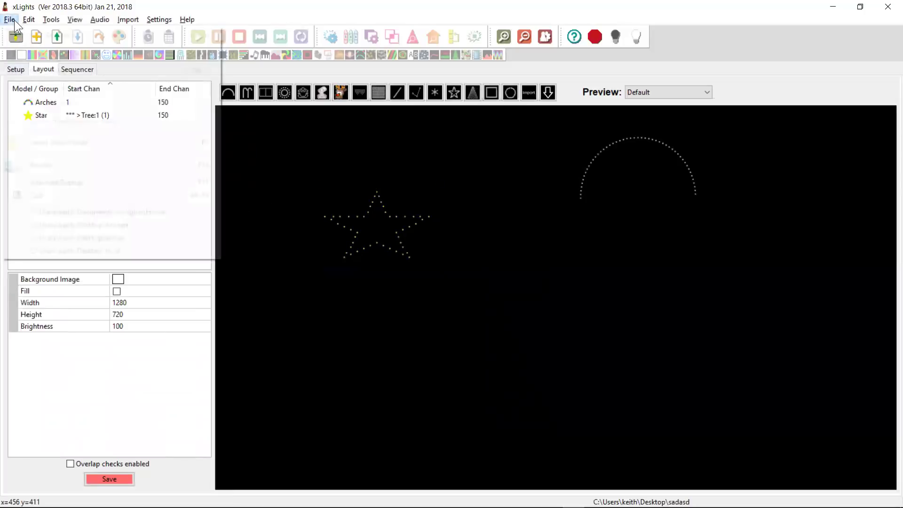
left_click(101, 212)
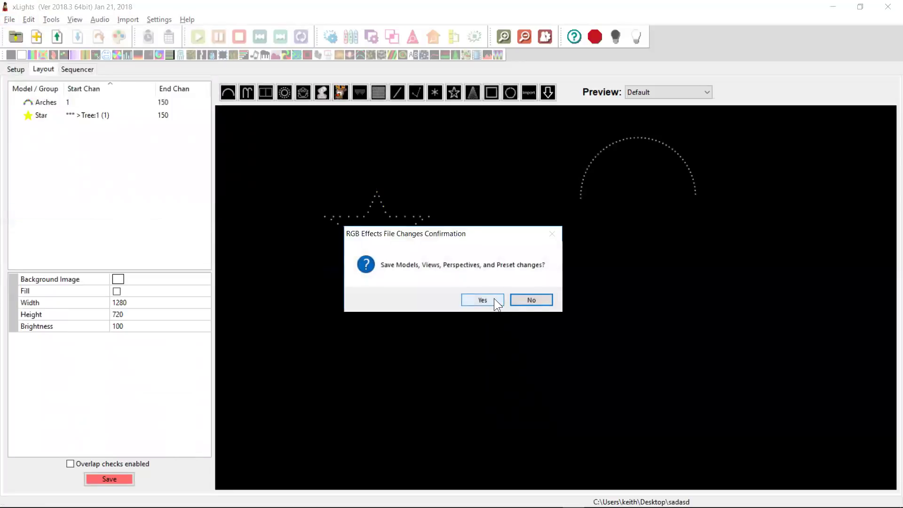
left_click(534, 300)
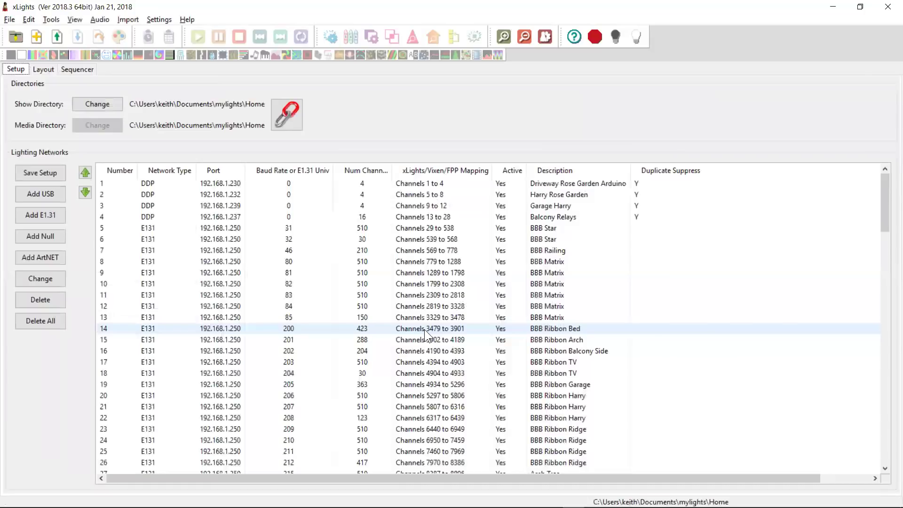
left_click(39, 65)
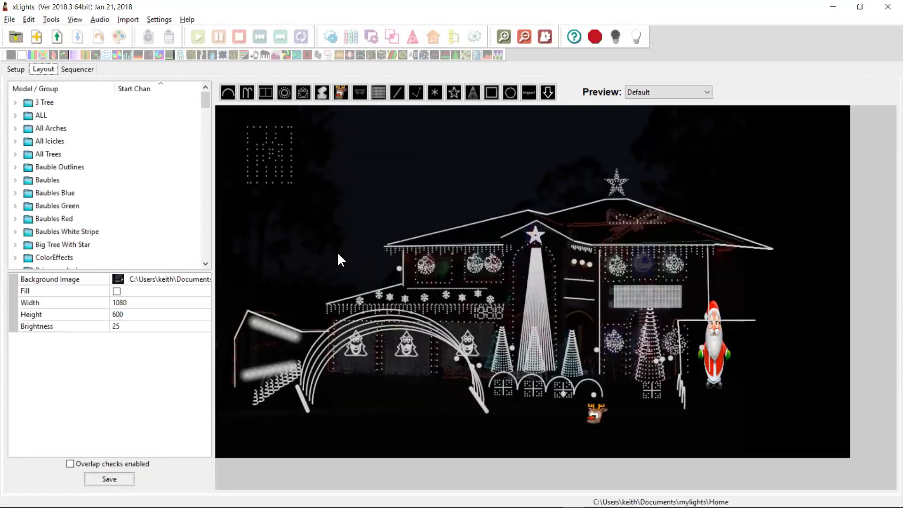
left_click(284, 166)
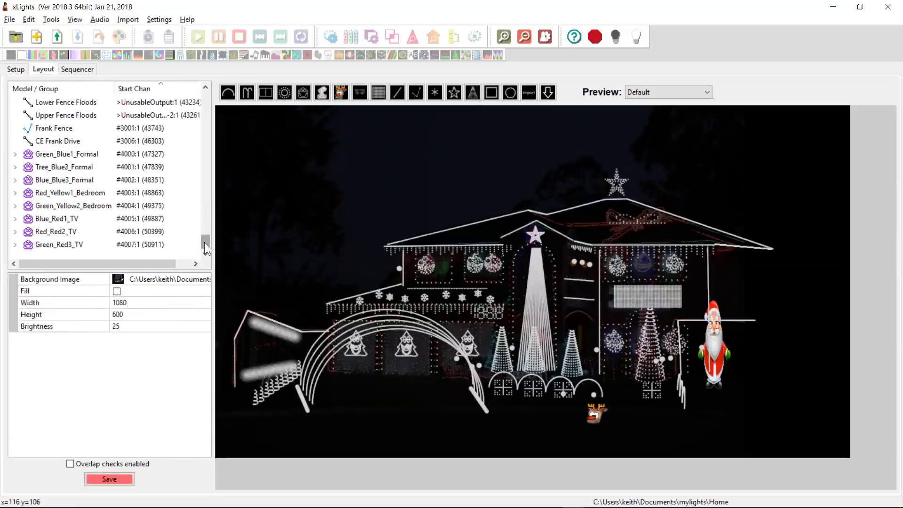
left_click_drag(204, 242, 209, 200)
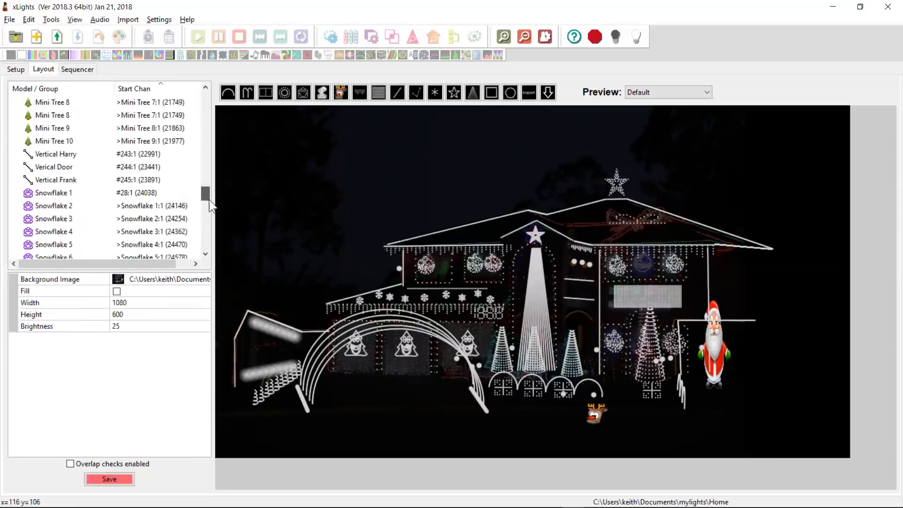
left_click(674, 96)
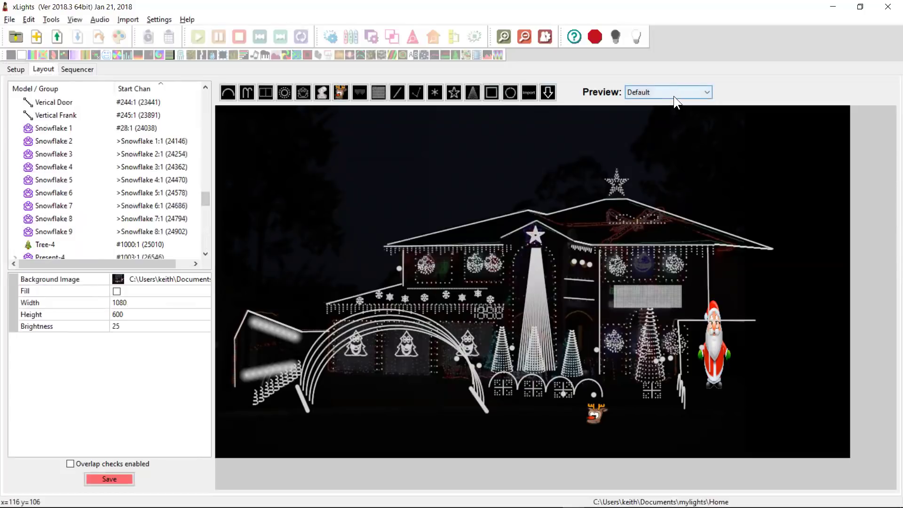
left_click(660, 121)
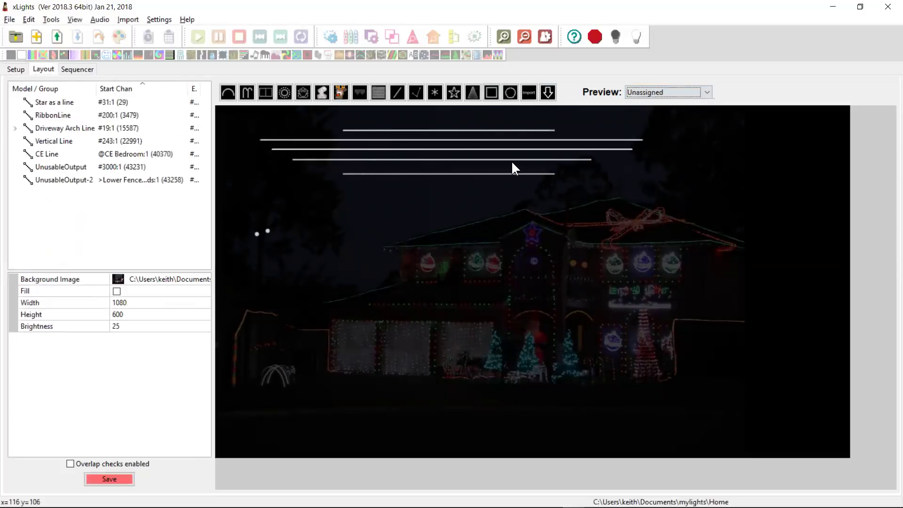
left_click(674, 93)
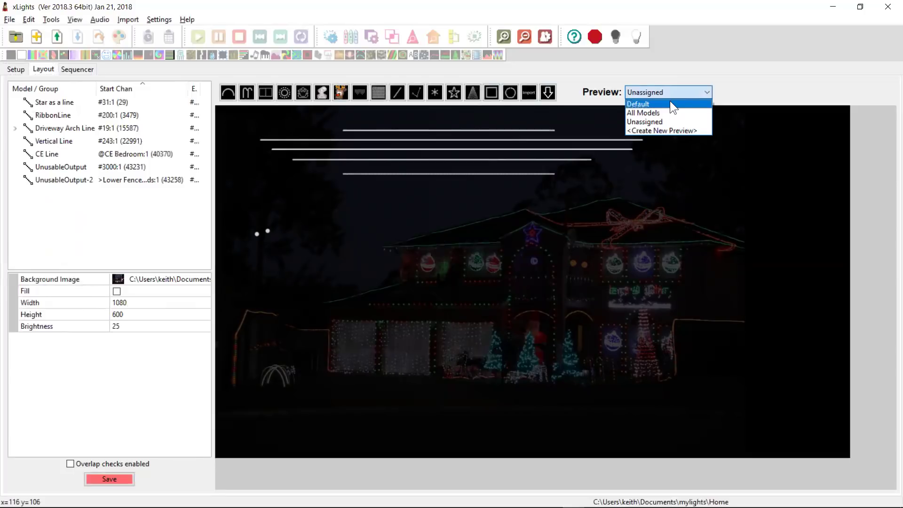
left_click(671, 102)
left_click(631, 93)
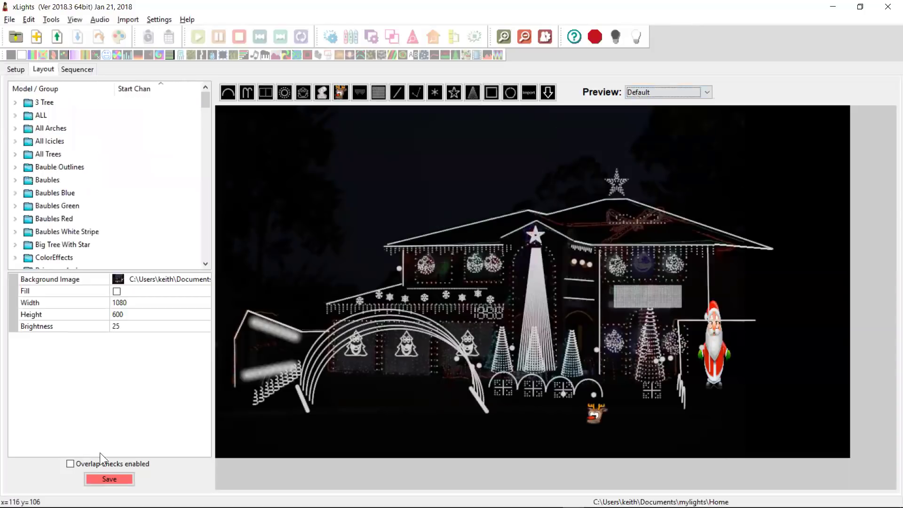
Enable overlap checks and select the Ribbon Ridge roofline model (649 nodes, start #209:1)
left_click(70, 464)
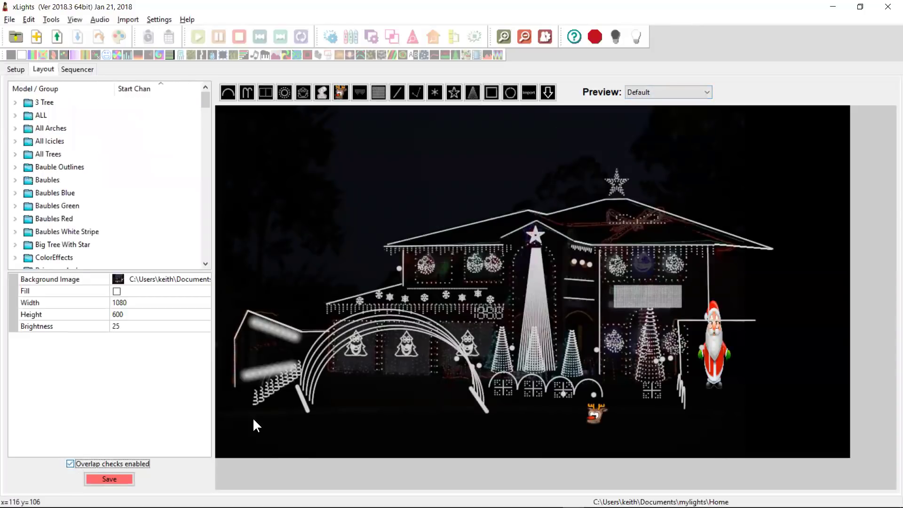
left_click(566, 236)
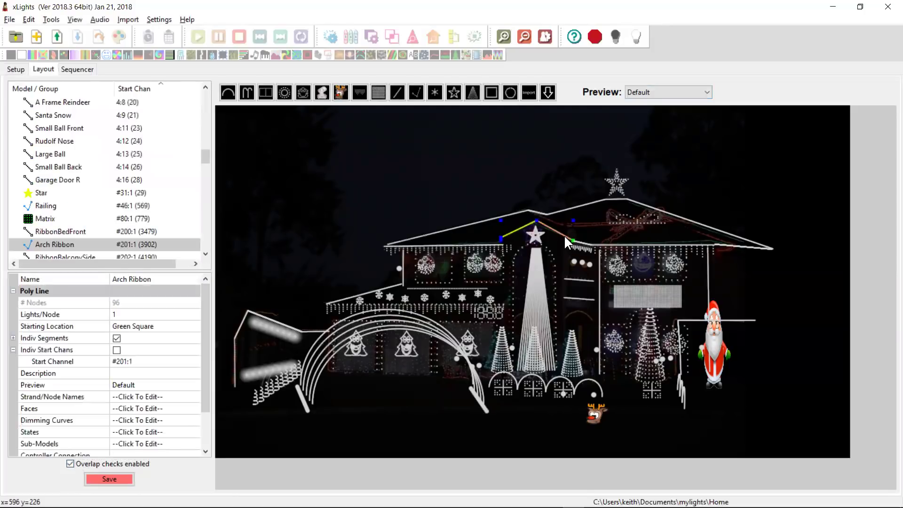
left_click(589, 203)
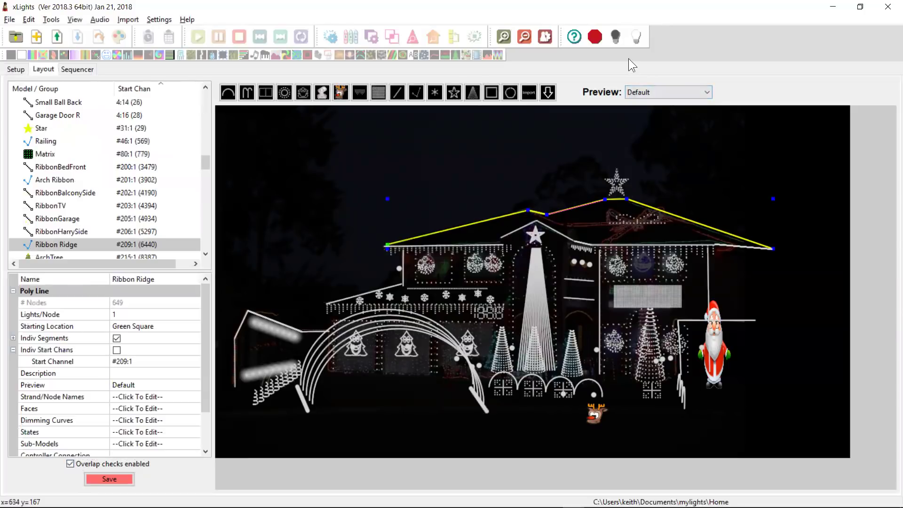
Make Ribbon Ridge's start channel non-overlapping so it starts at #209:1, confirming the warning
right_click(99, 243)
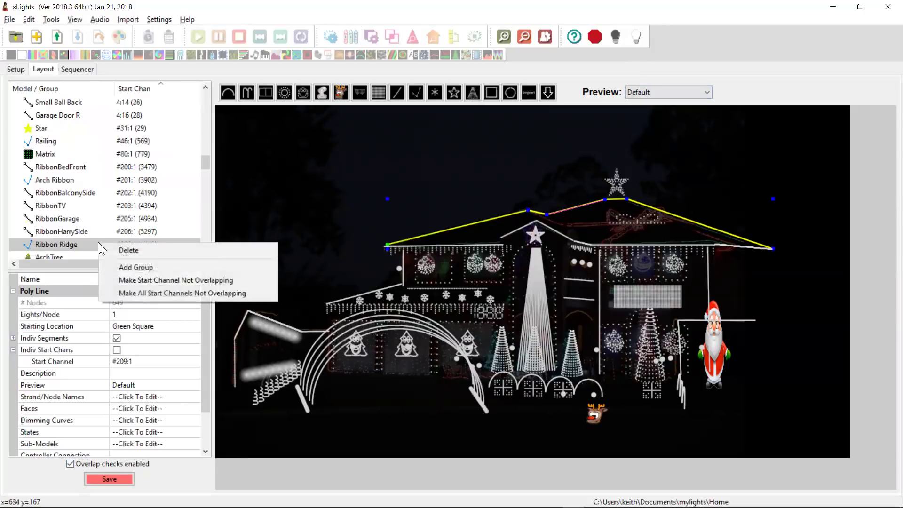
left_click(168, 282)
left_click(496, 291)
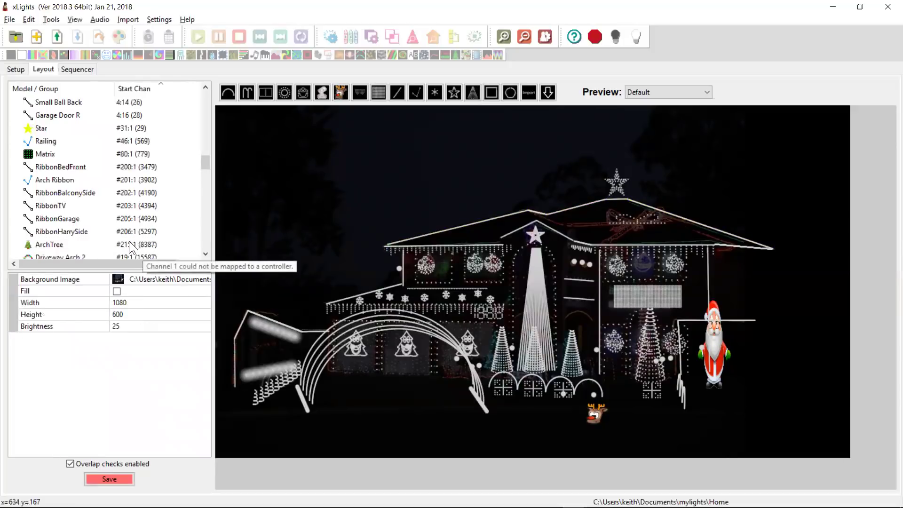
left_click(205, 253)
left_click(205, 253)
left_click(205, 253)
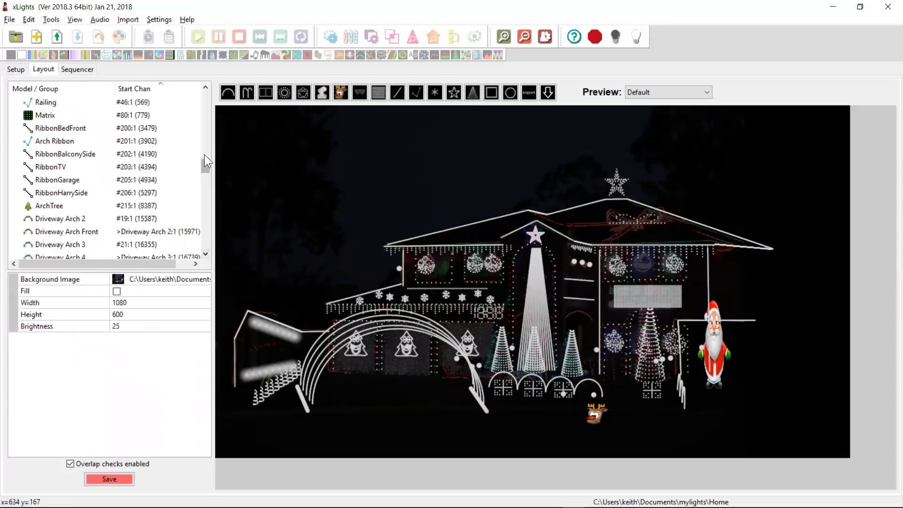
left_click_drag(204, 160, 206, 245)
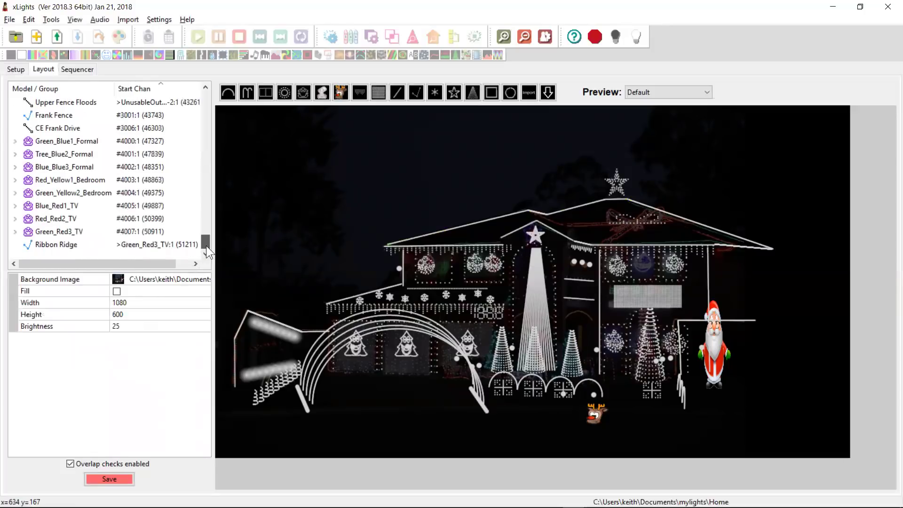
left_click(160, 245)
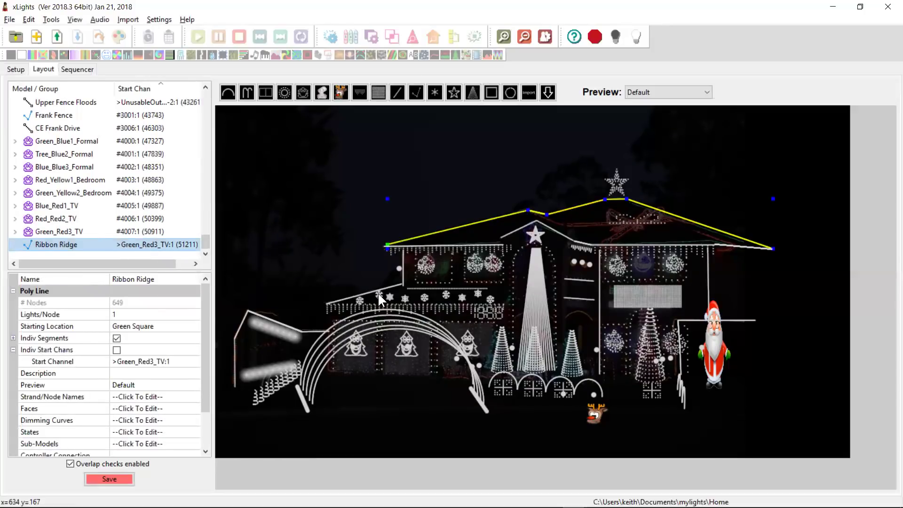
left_click(346, 243)
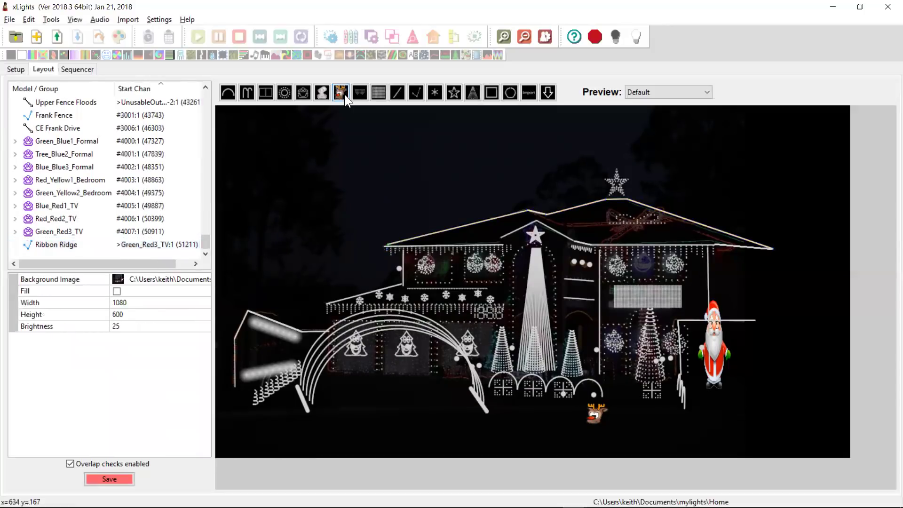
left_click_drag(205, 243, 206, 169)
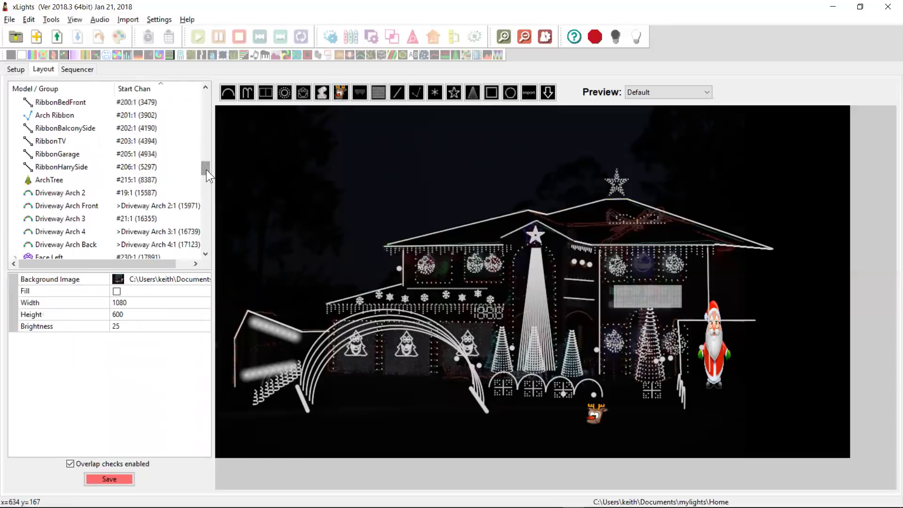